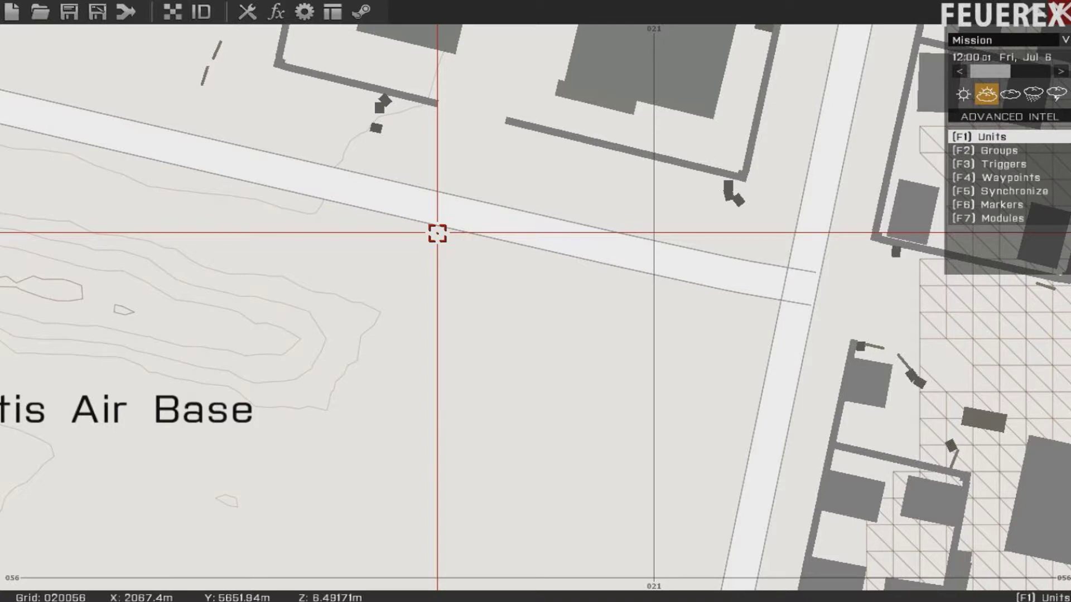
Place a player unit just south of the road in both the Mission and Intro phases
double_click(557, 289)
key(Return)
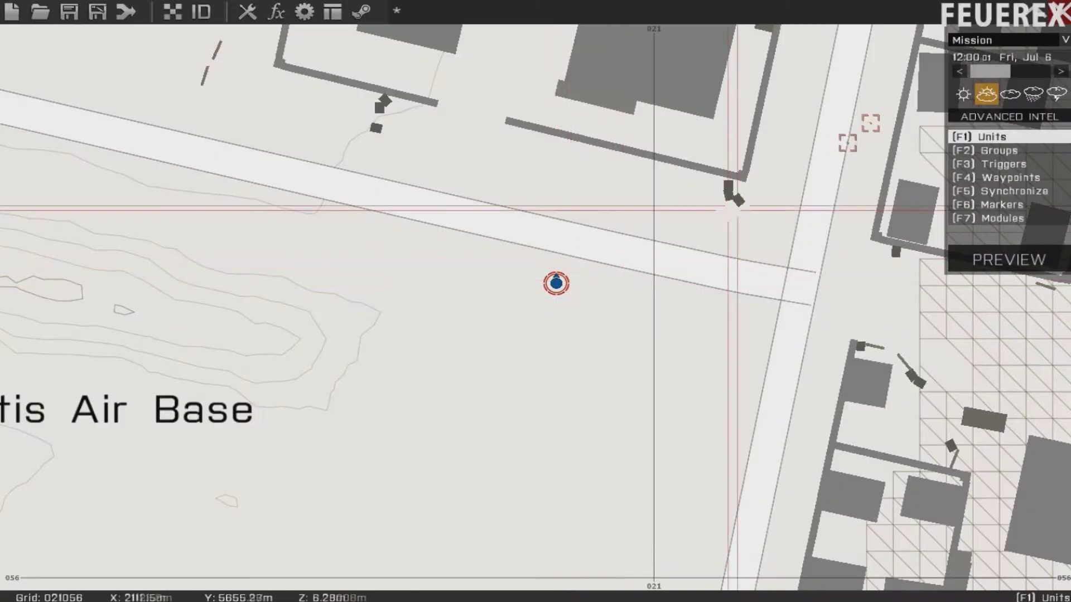
click(970, 40)
click(970, 51)
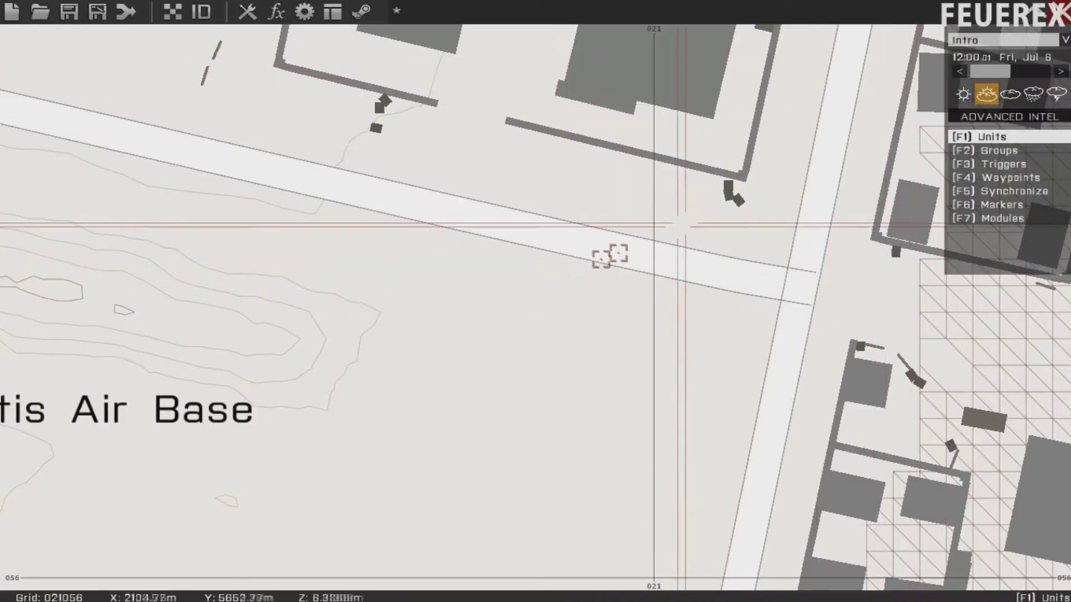
double_click(567, 281)
key(Return)
Insert a NATO UH-80 Ghost Hawk named helicopter on the road east of the player unit, ungrouped from the player
scroll(521, 342, up, 5)
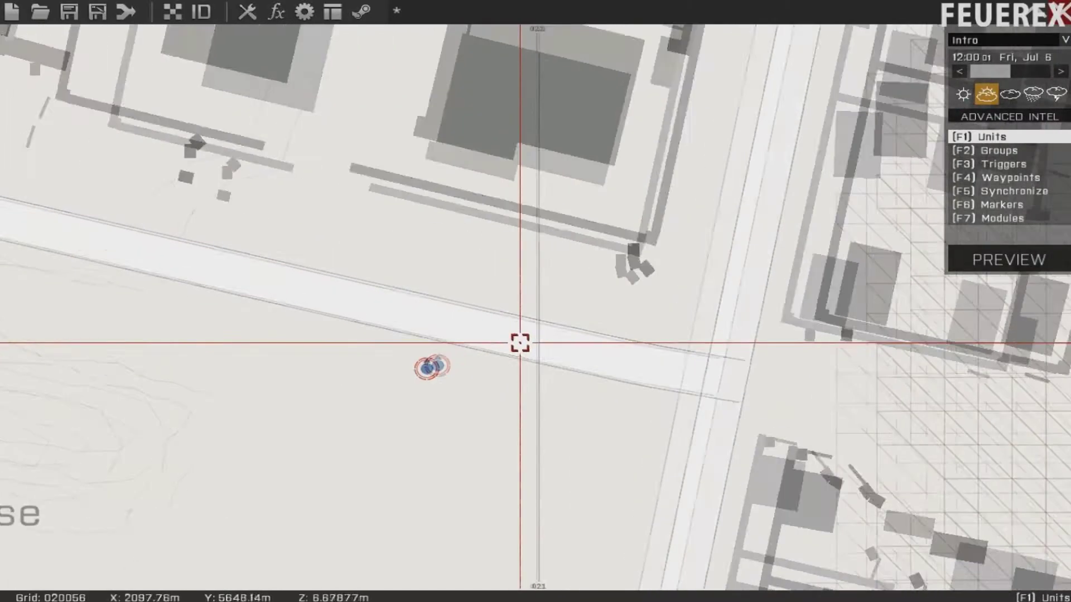
double_click(513, 230)
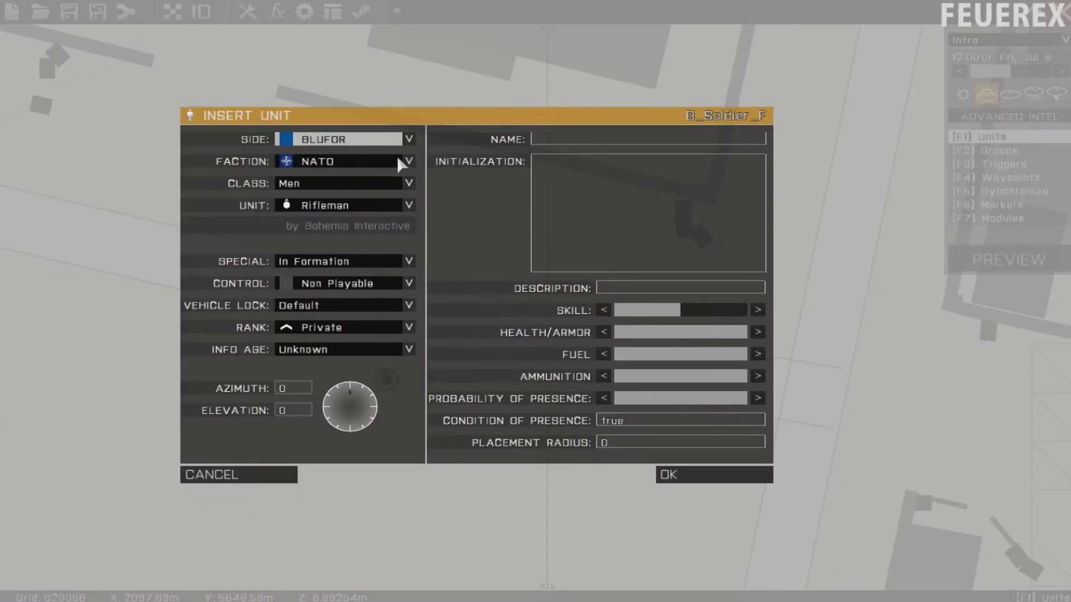
click(392, 182)
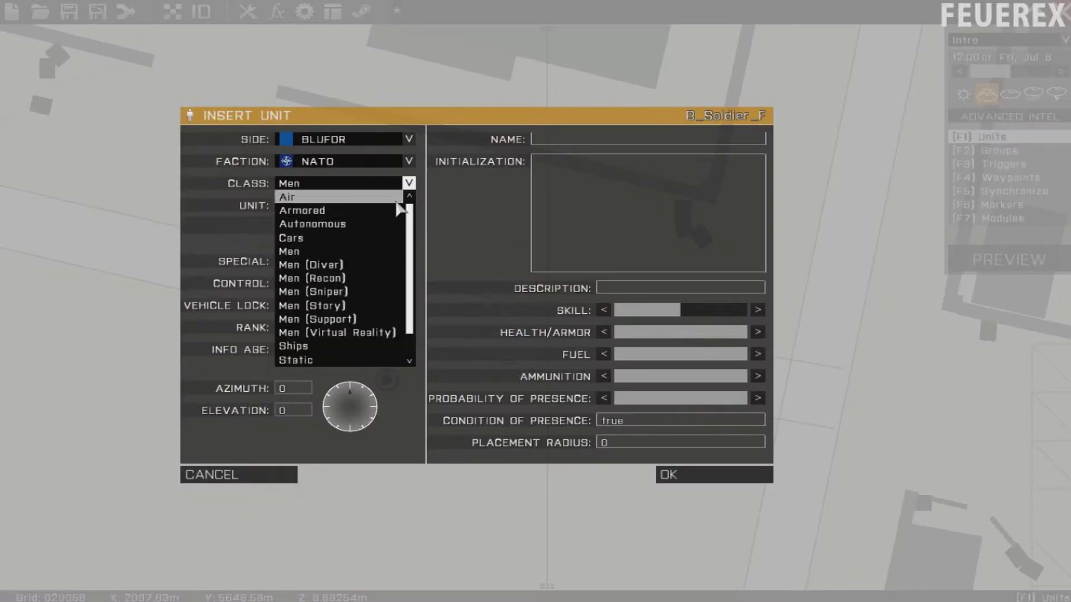
click(397, 198)
click(397, 204)
click(393, 273)
click(571, 142)
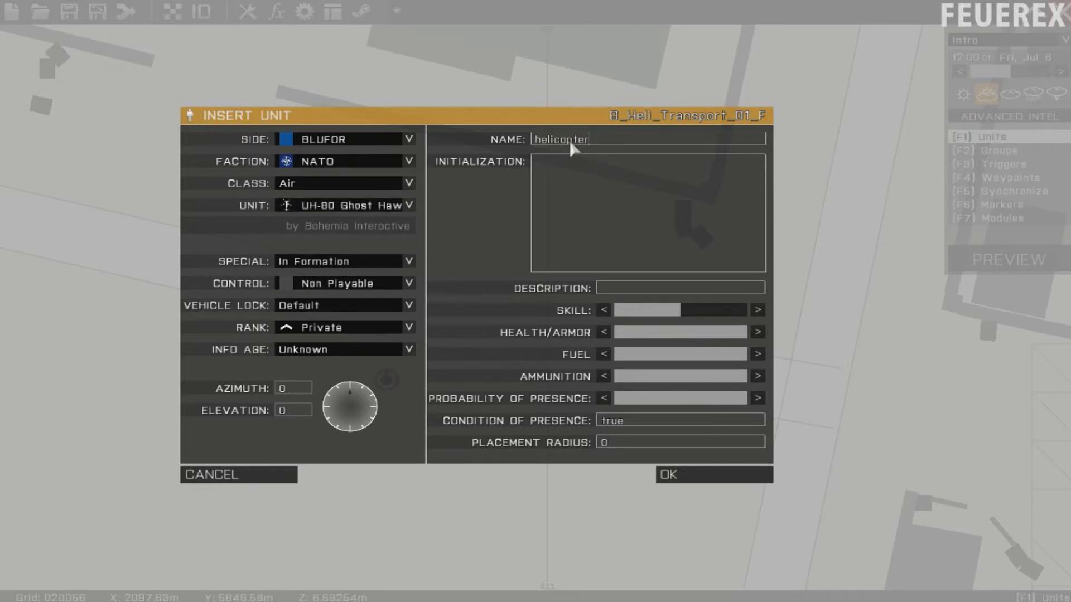
click(702, 479)
key(F2)
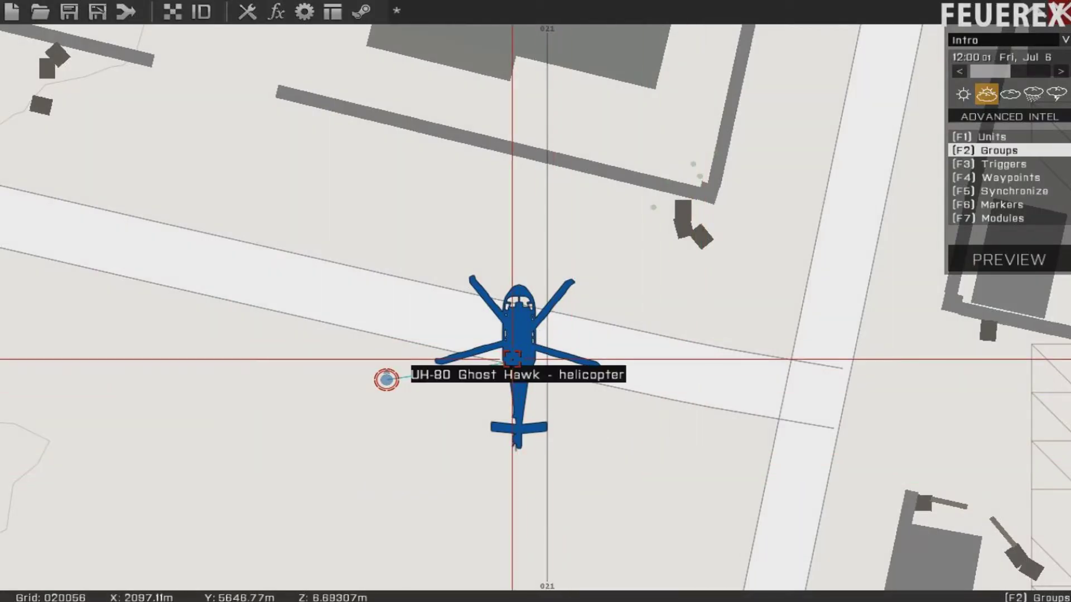
key(F1)
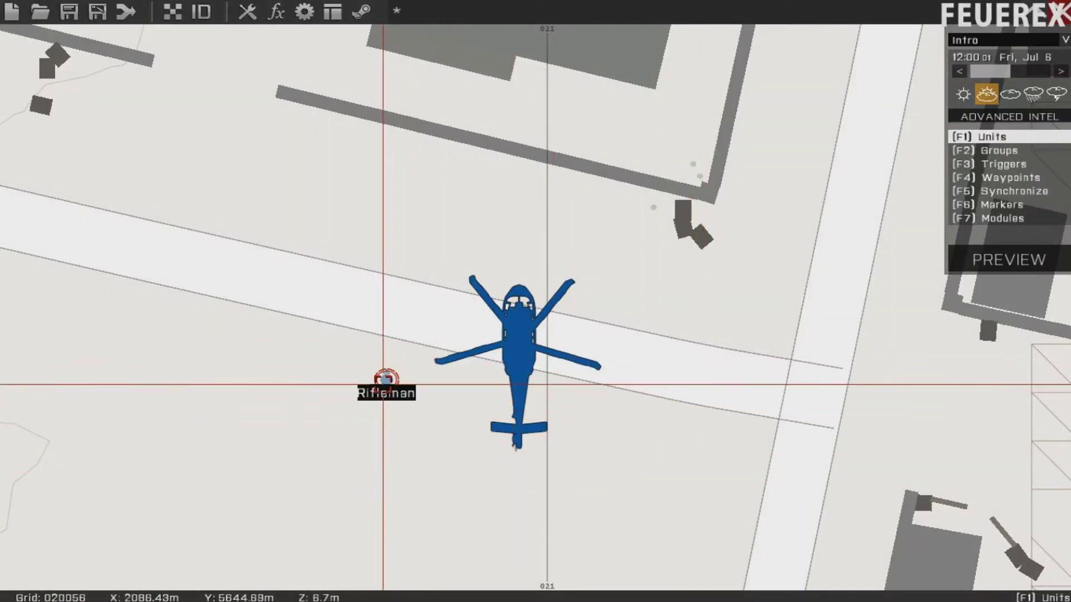
Insert a NATO Team Leader from the Men class southeast of the player unit
double_click(442, 488)
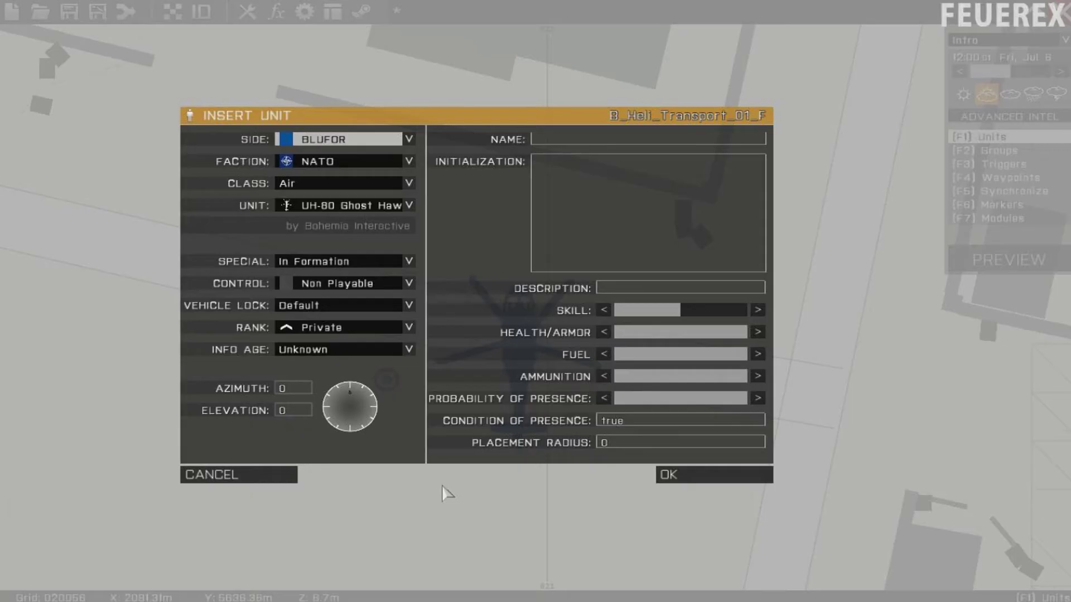
click(362, 184)
click(365, 251)
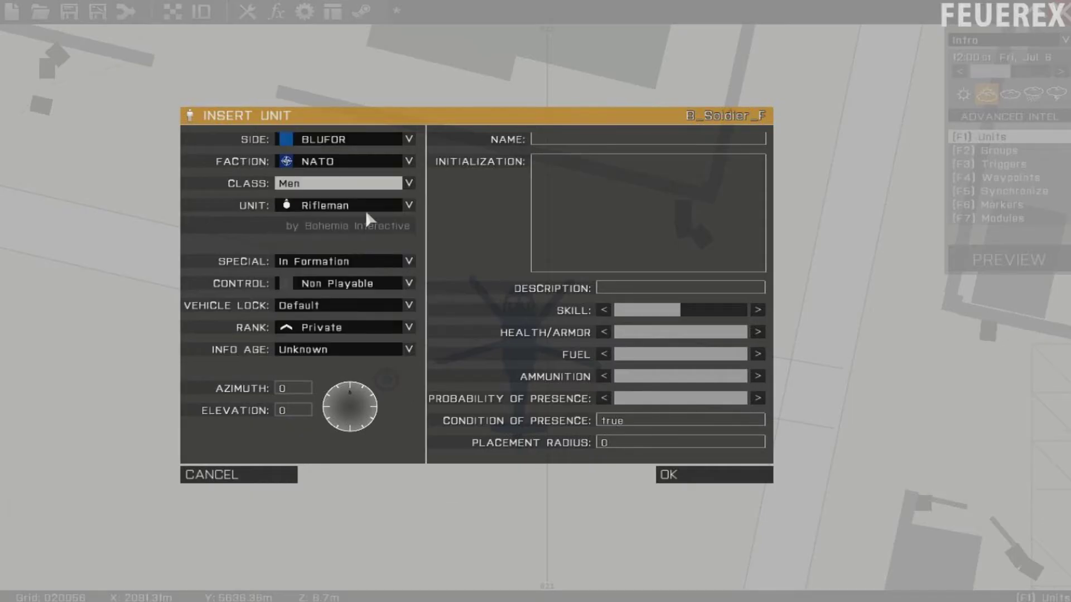
click(381, 205)
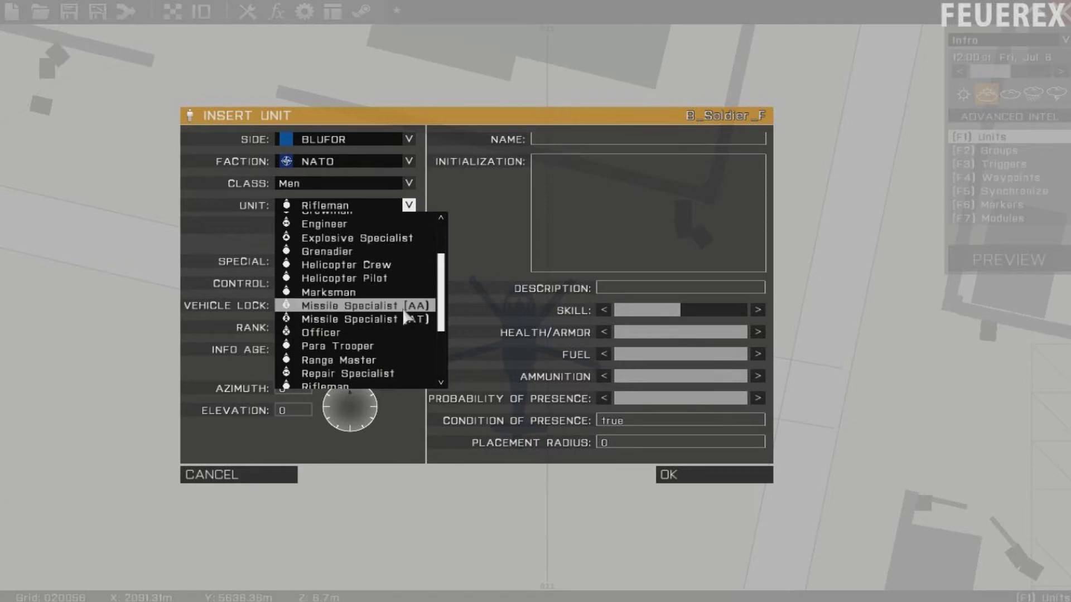
scroll(406, 337, down, 7)
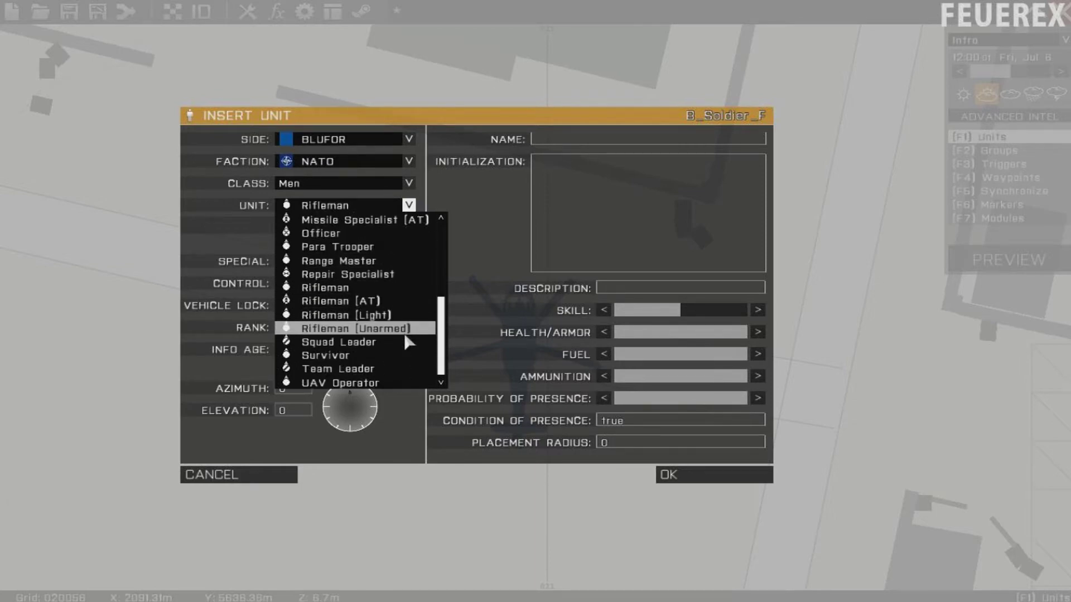
click(406, 369)
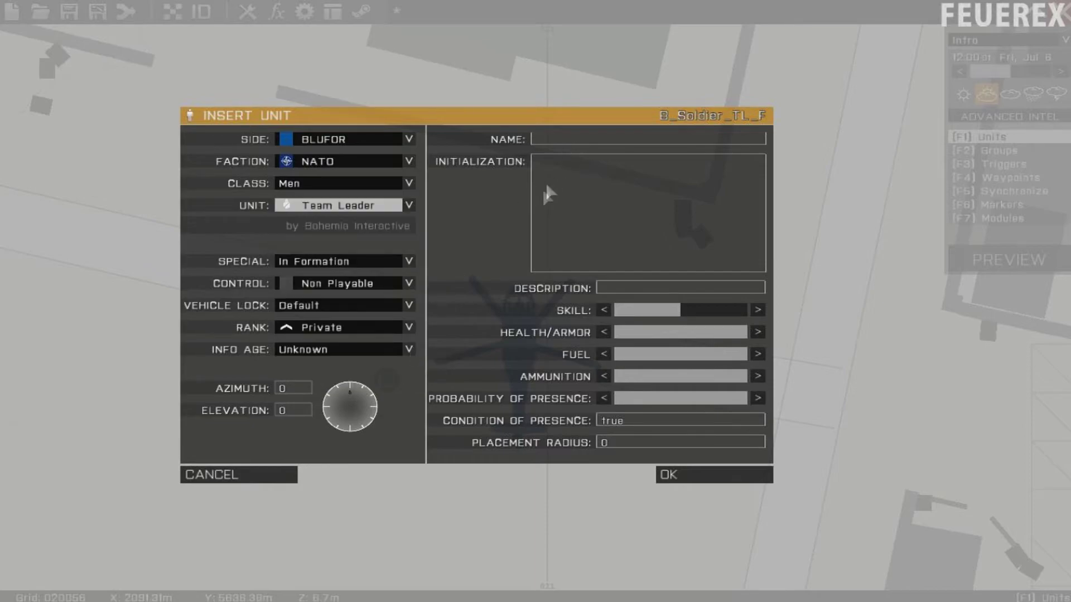
key(Escape)
Set the player Rifleman's initialization code to this moveincargo [helicopter,3]
double_click(384, 379)
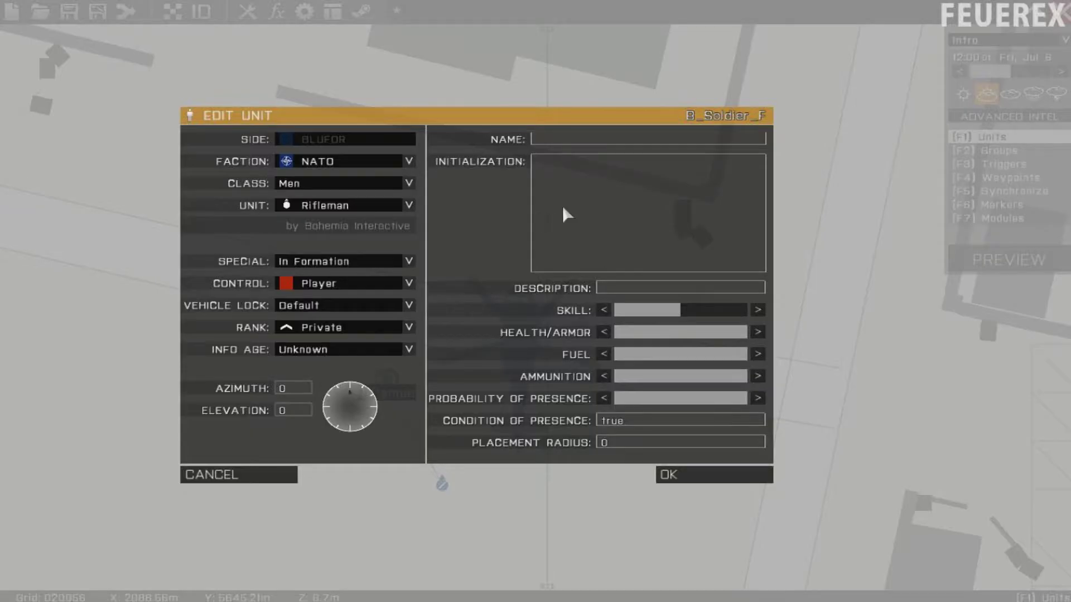
click(563, 208)
text(this)
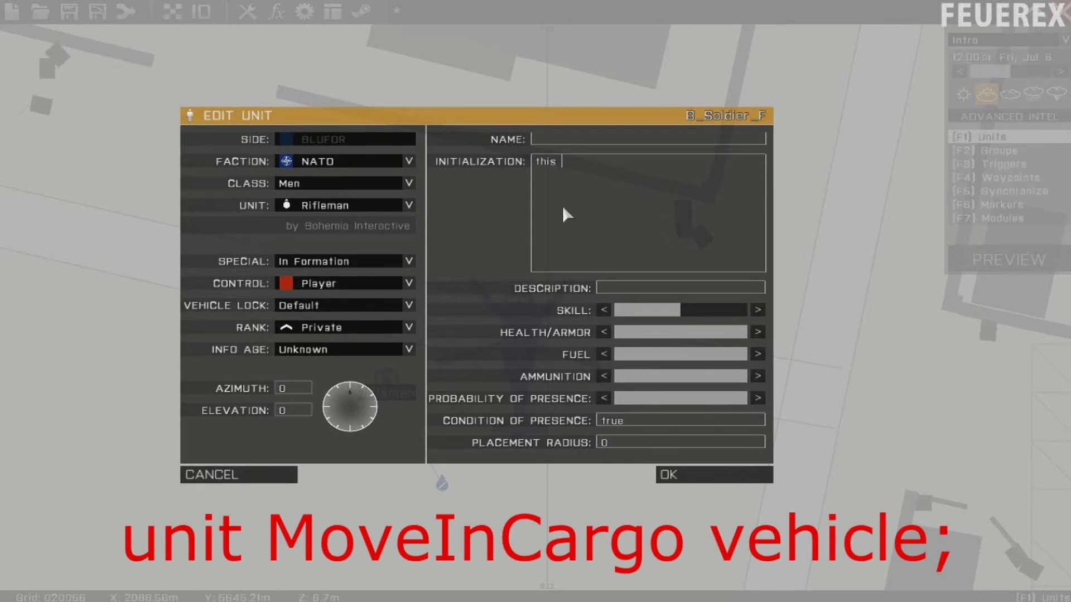
text( move)
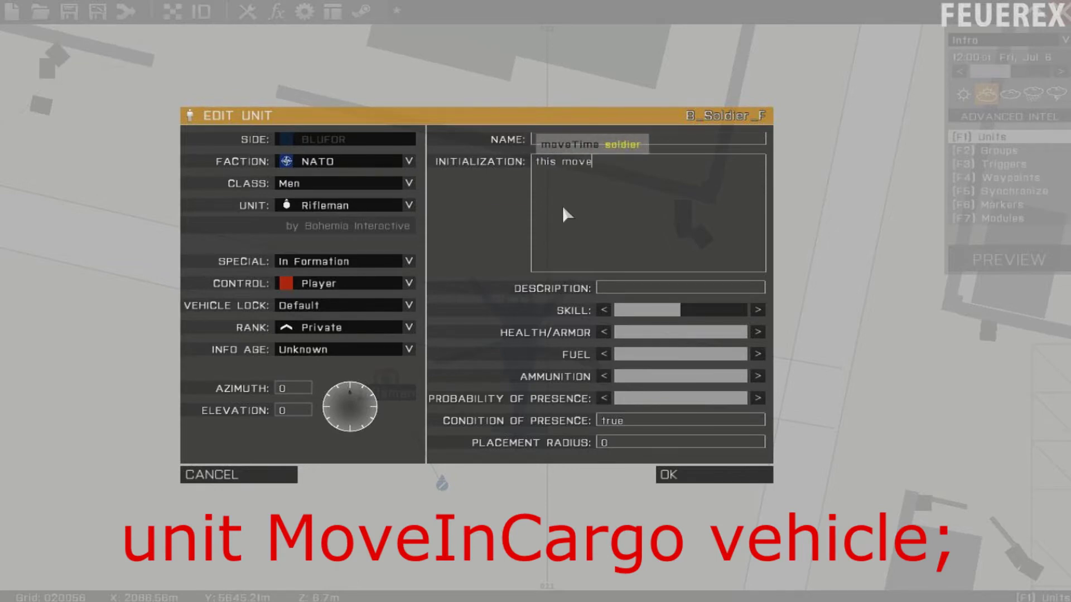
text(incargo [)
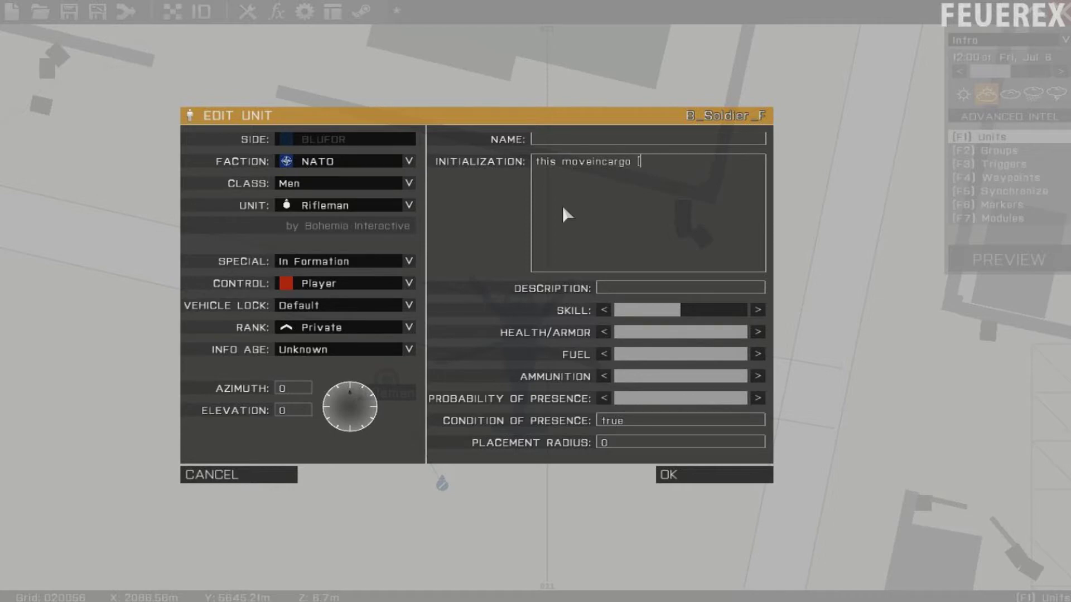
text(helicopter,3])
key(Return)
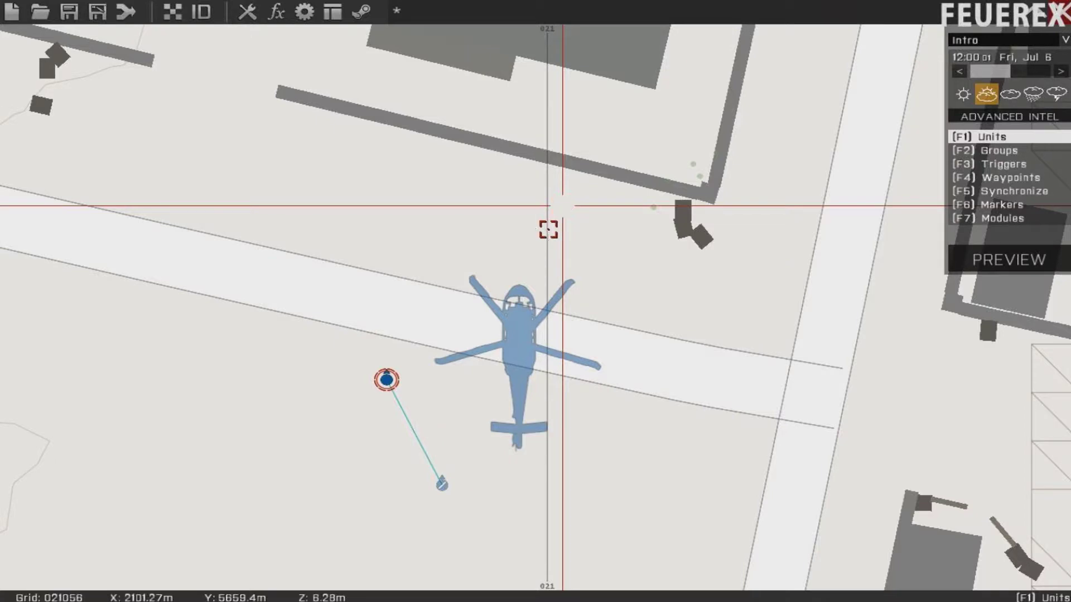
Insert a Men (Sniper) Spotter just southwest of the Team Leader, ungrouped from the other units
click(440, 485)
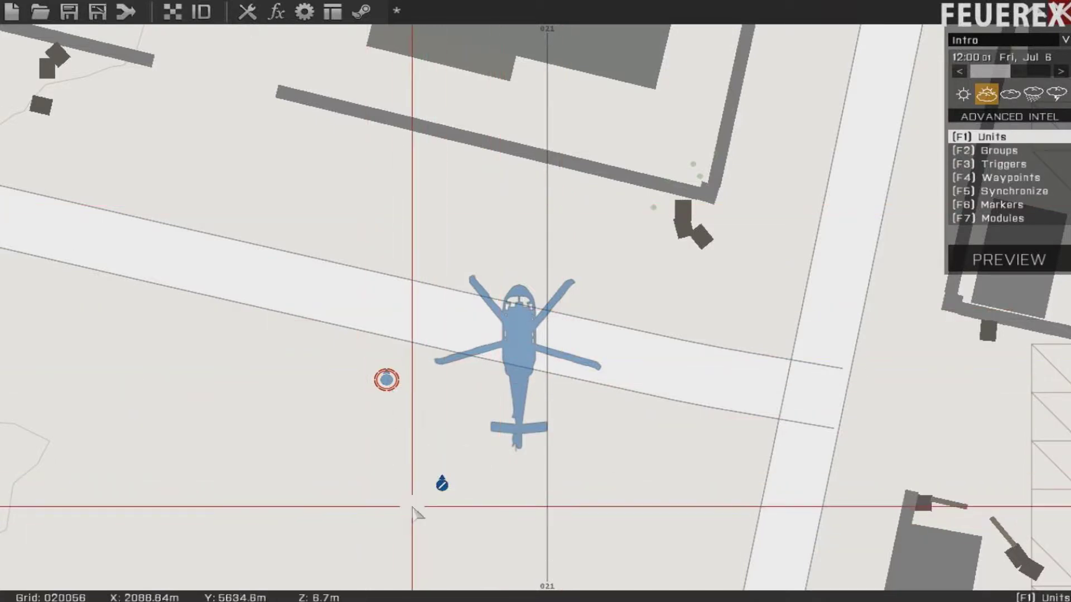
double_click(412, 507)
click(372, 182)
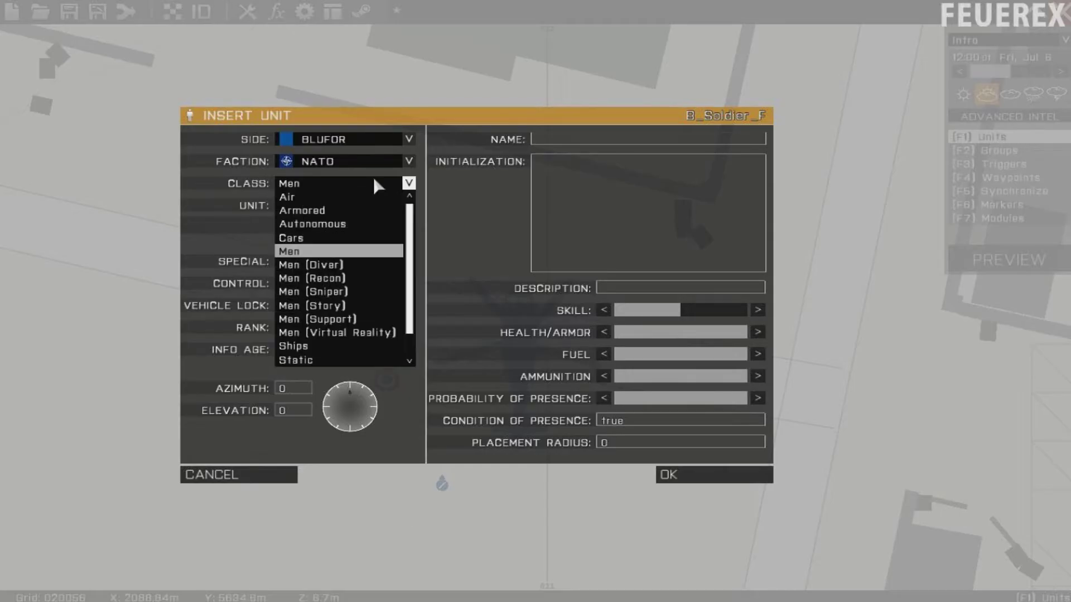
click(373, 292)
key(Return)
key(F2)
key(F1)
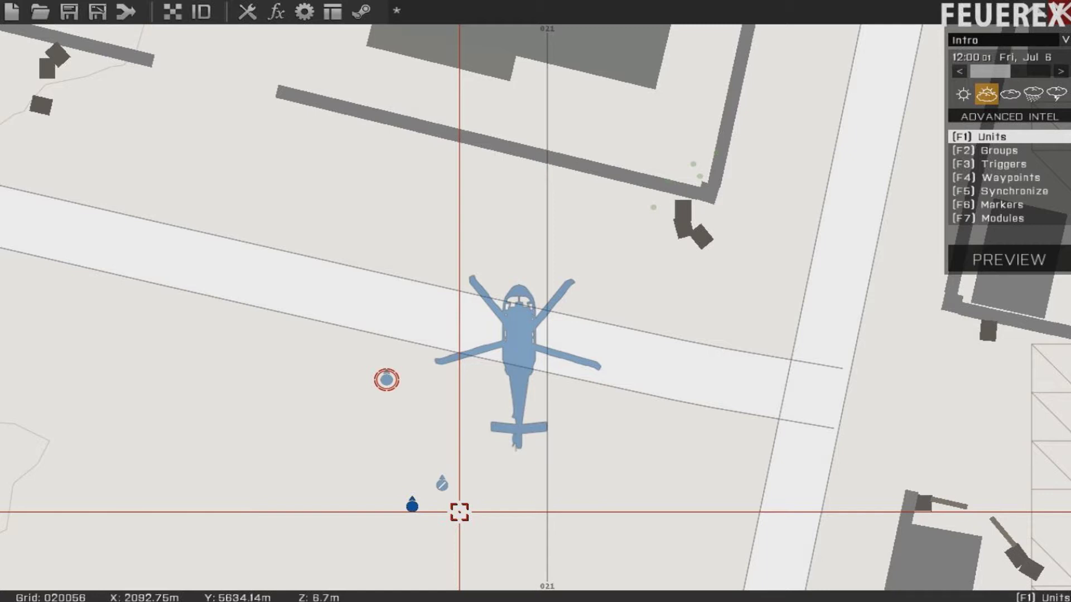
Name the Team Leader v1 and the Spotter v2
key(F3)
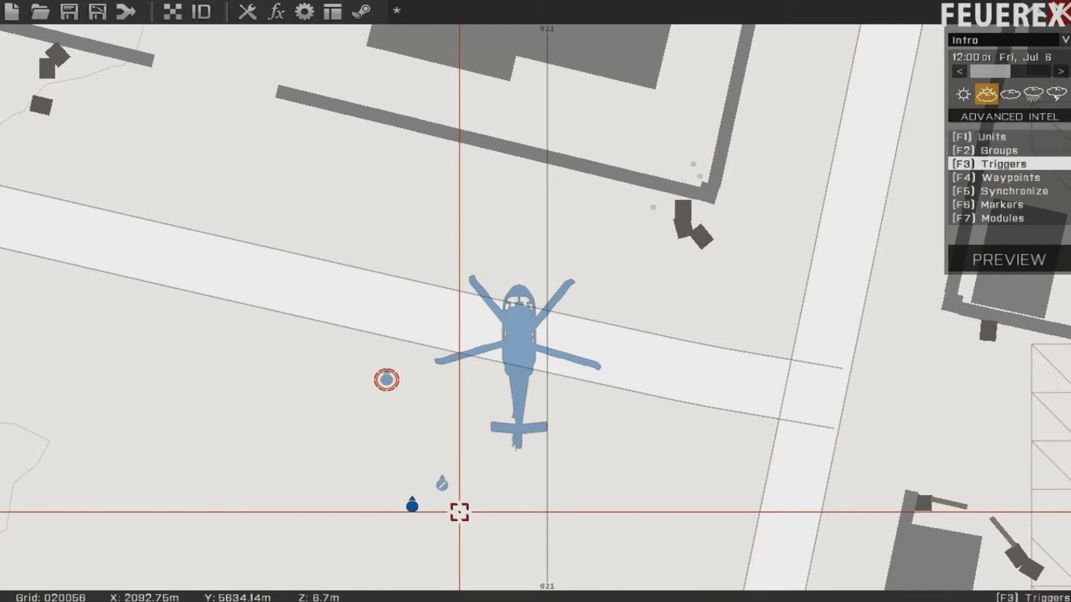
double_click(438, 489)
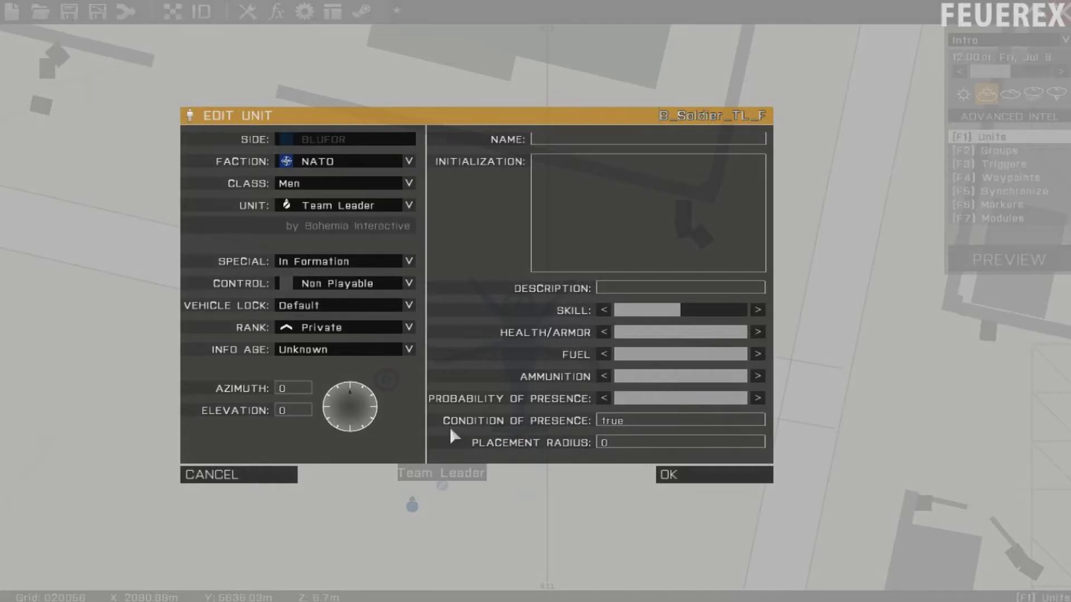
key(Escape)
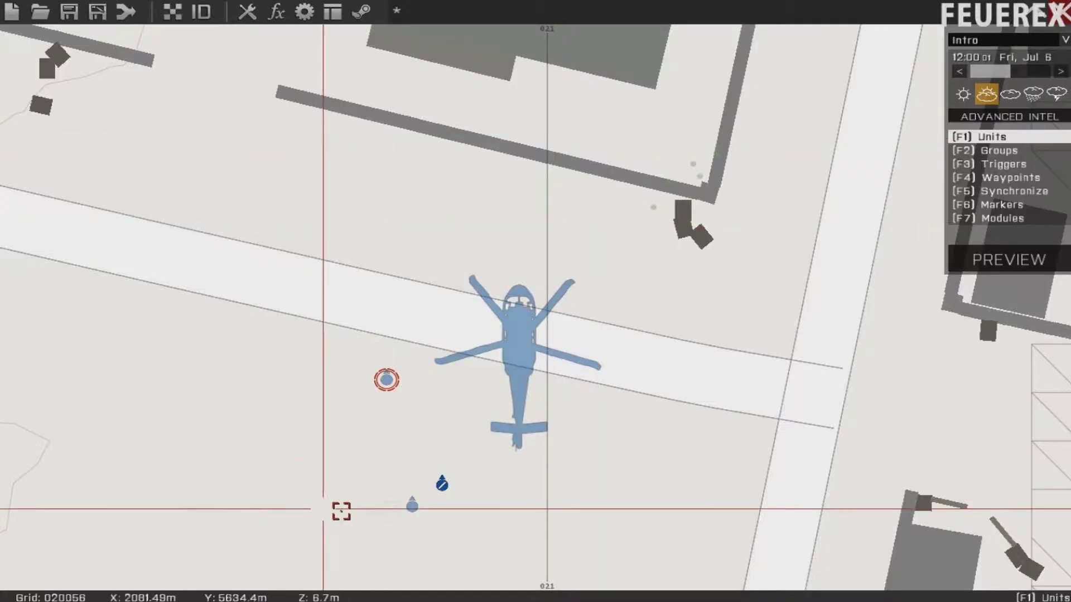
double_click(419, 507)
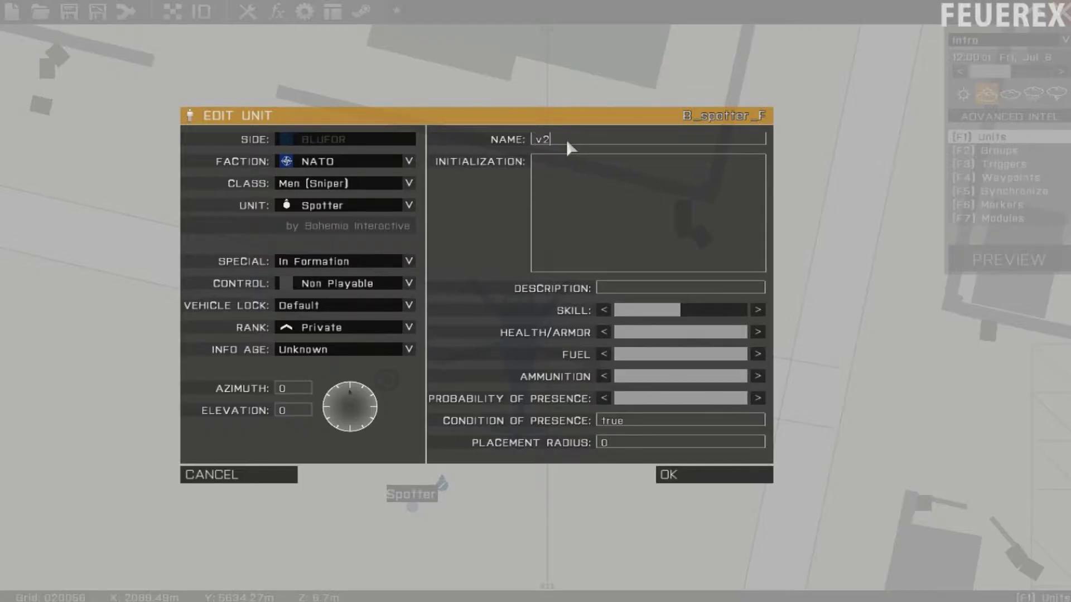
key(Escape)
Insert a trigger below the player unit, activated by Anybody, with the on-activation code v1 moveincargo [helicopter,2];v2 moveincargo [helicopter,7]
double_click(375, 433)
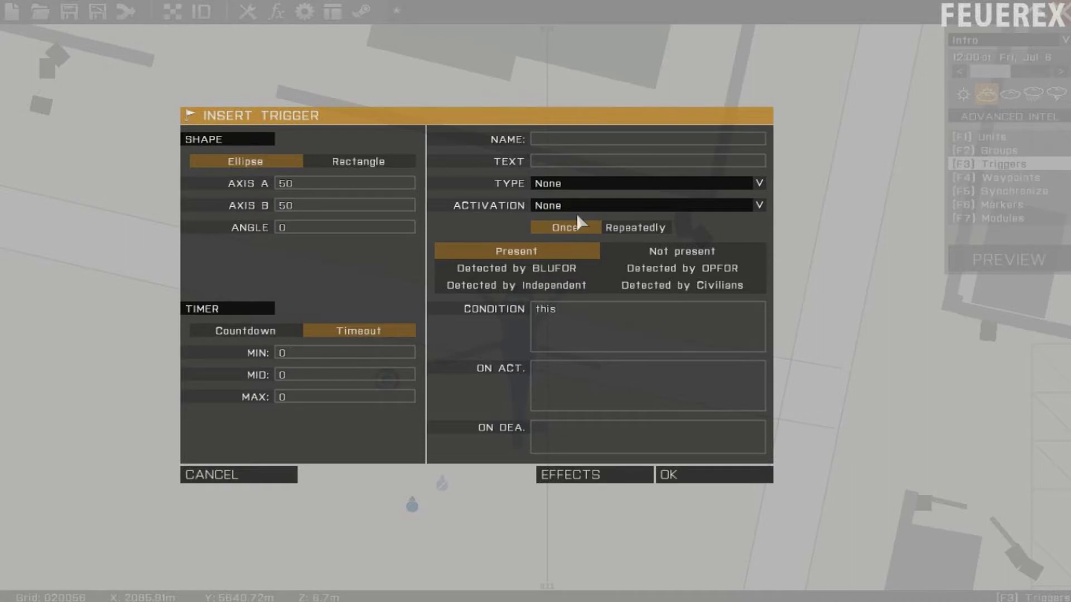
click(576, 209)
click(574, 299)
click(555, 384)
text(v1 move)
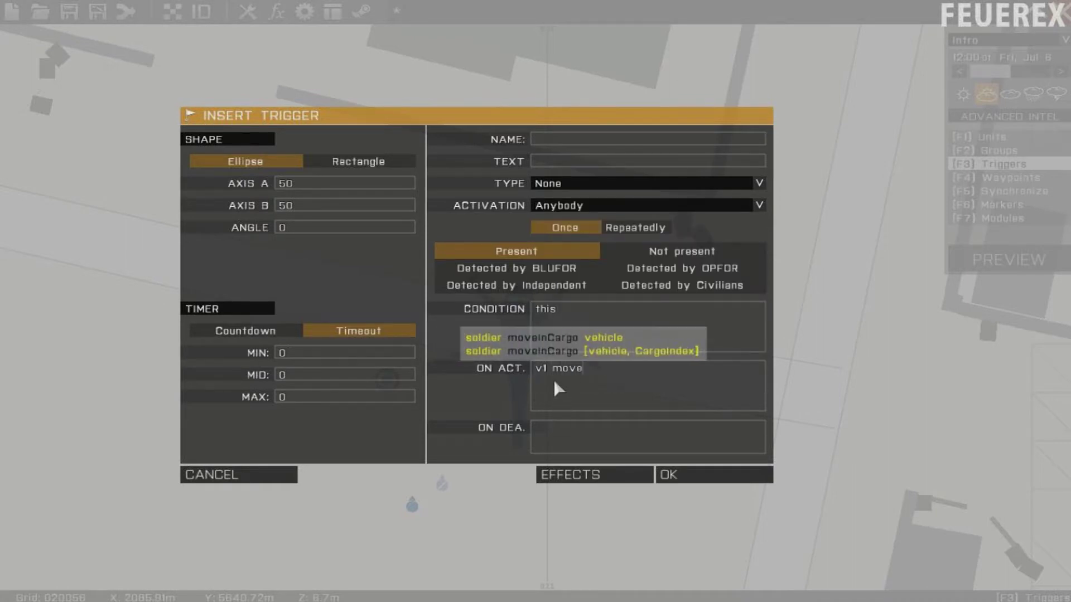
text(incargo [helicopte)
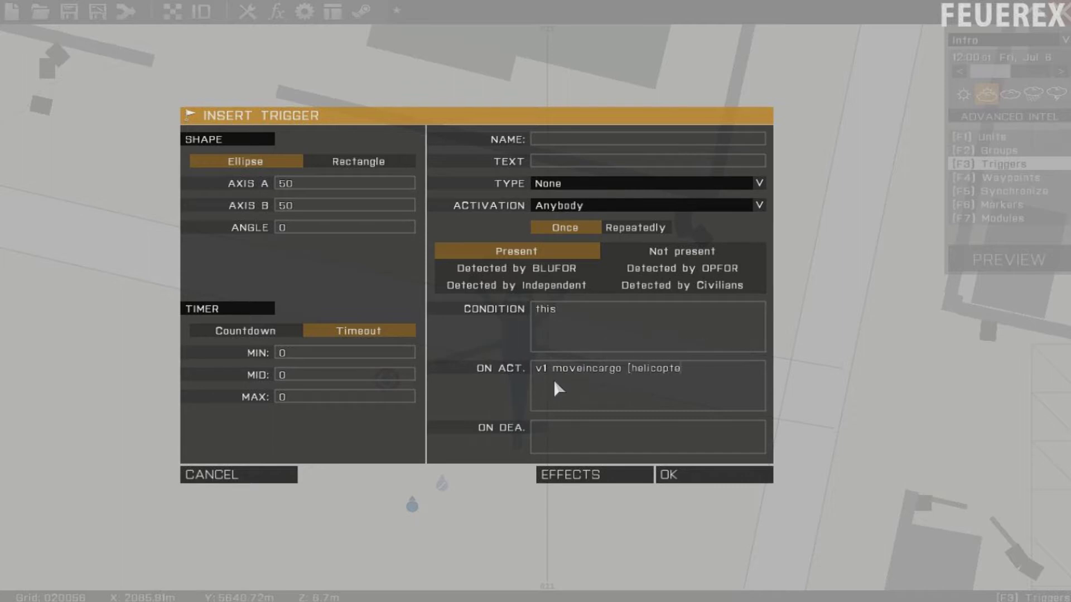
text(r,2];v2 moveincargo [helicopter,)
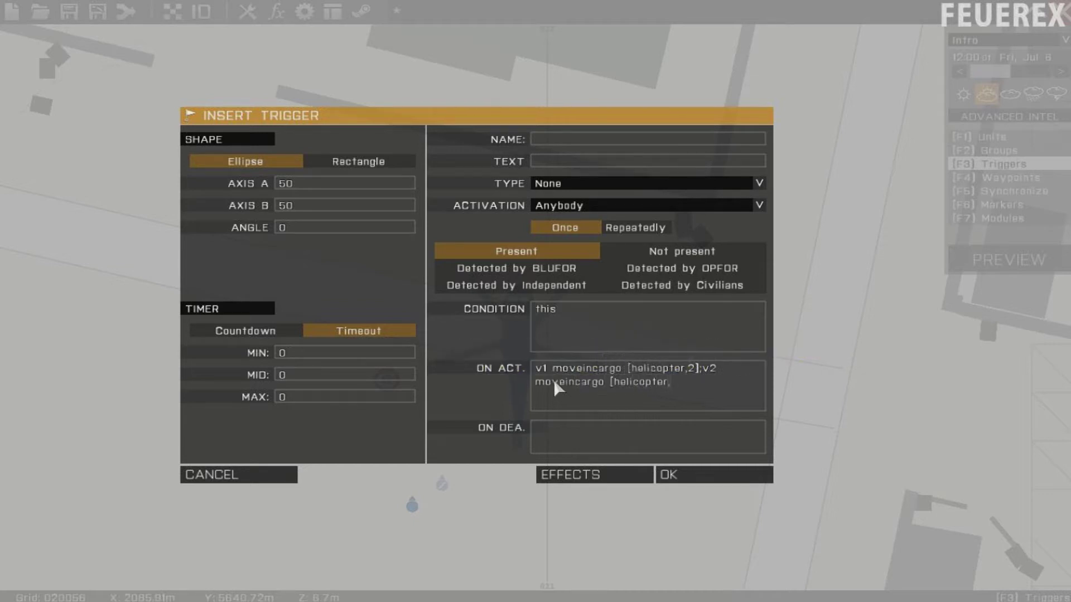
text(7])
key(Return)
Set the trigger's timer to Countdown with min, mid and max at 2, and preview the intro
double_click(413, 488)
click(283, 332)
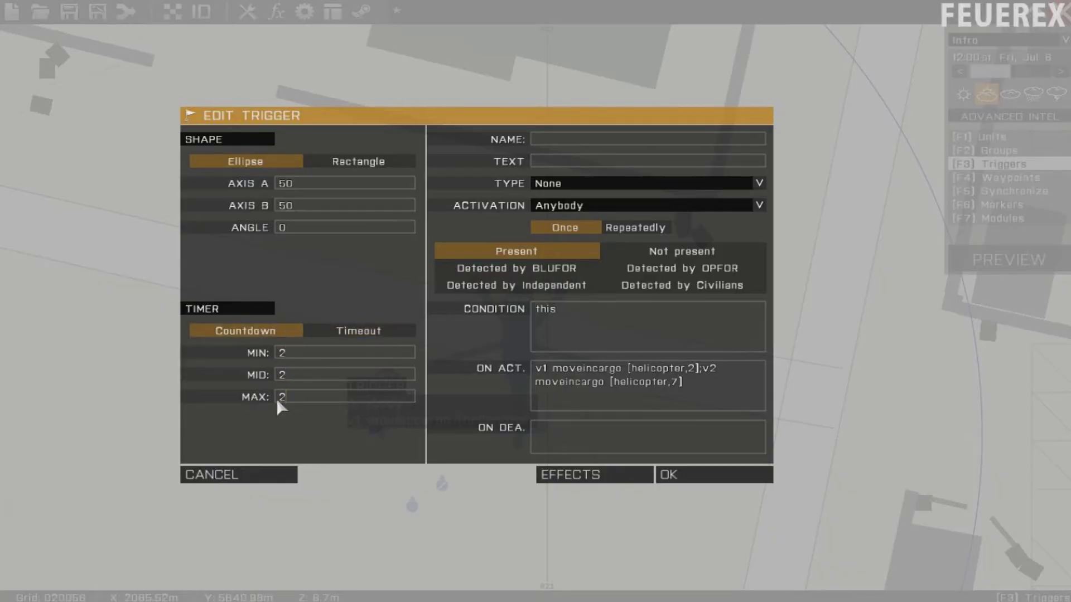
key(Return)
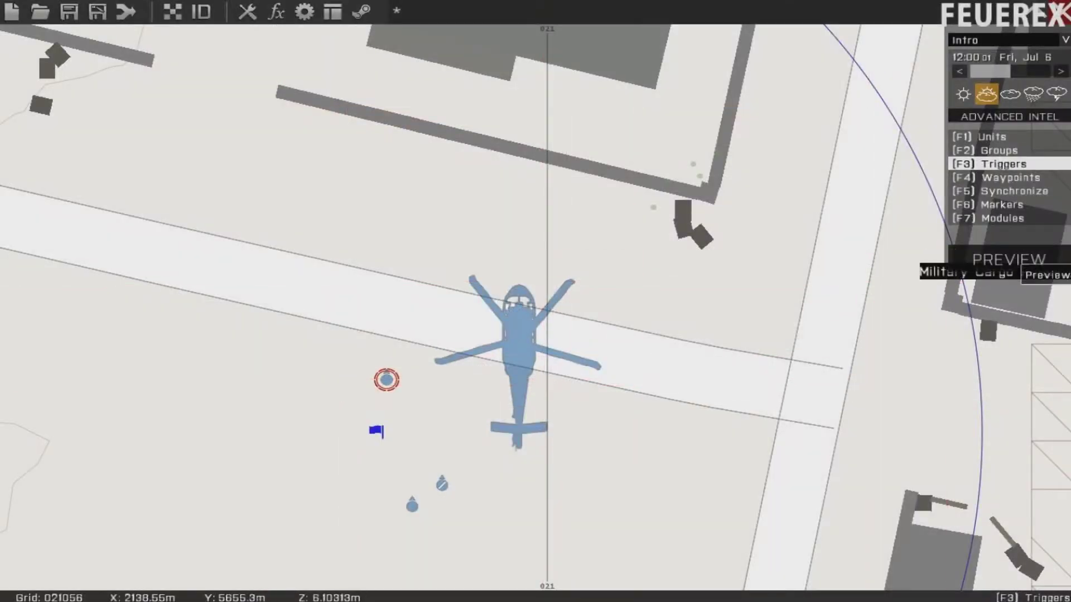
click(1008, 260)
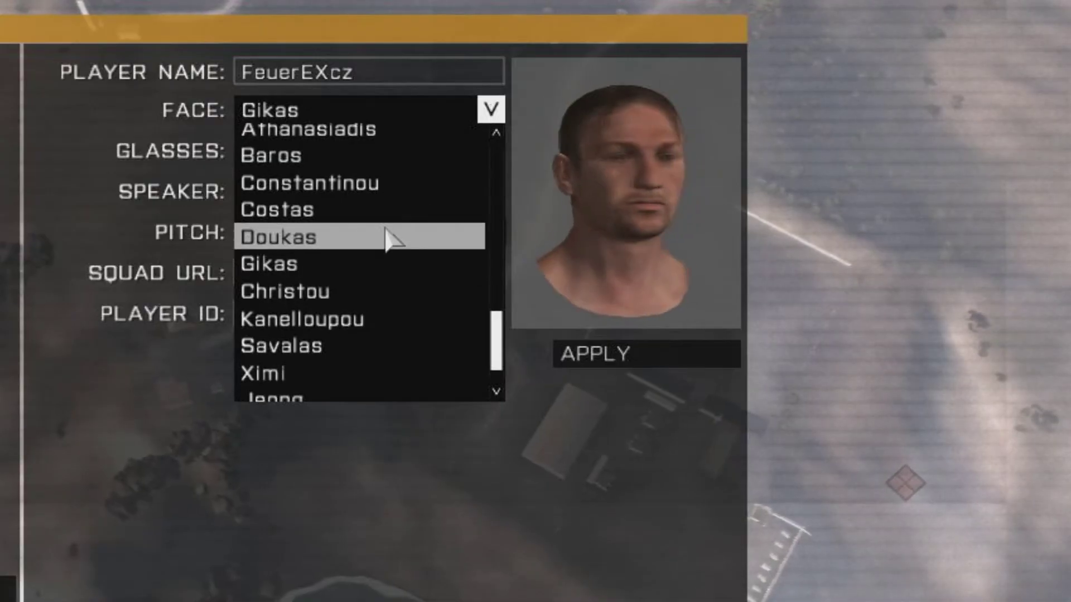
Try the Doukas and Kelly faces on the player profile
click(389, 239)
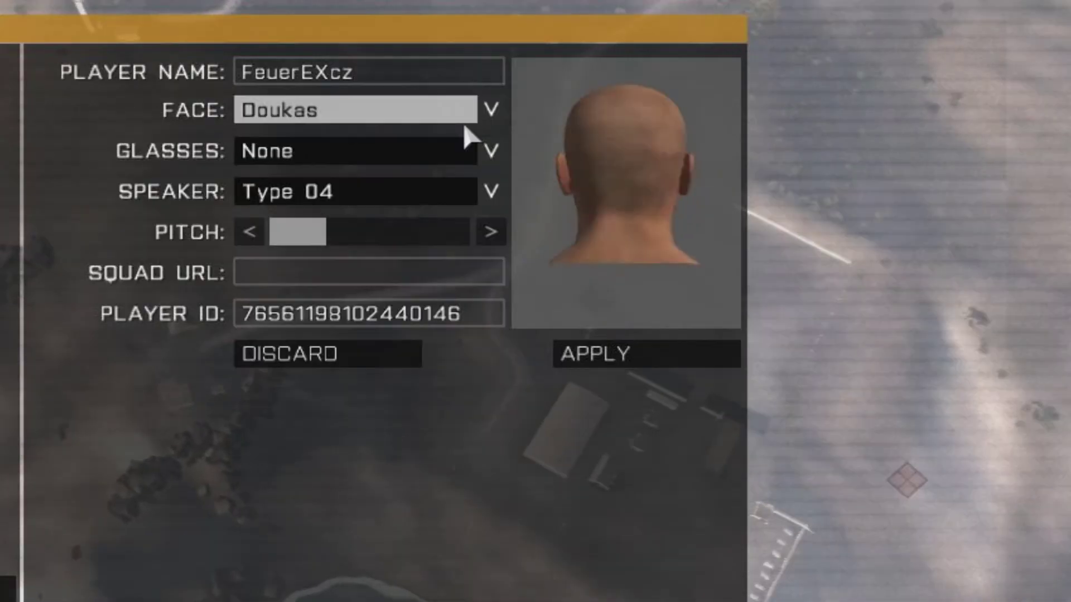
click(490, 110)
scroll(430, 148, up, 5)
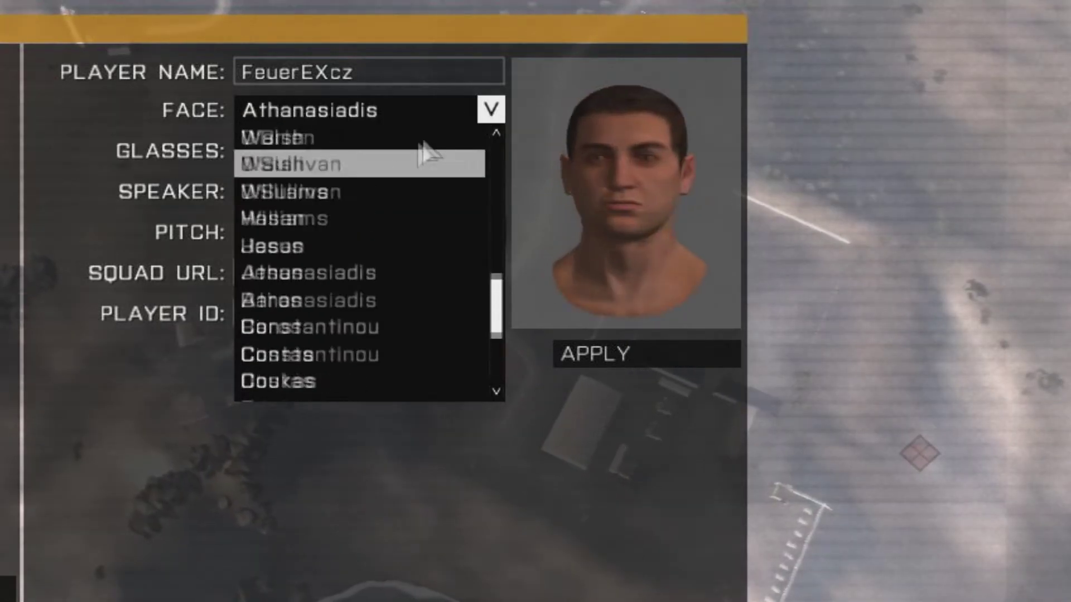
click(383, 189)
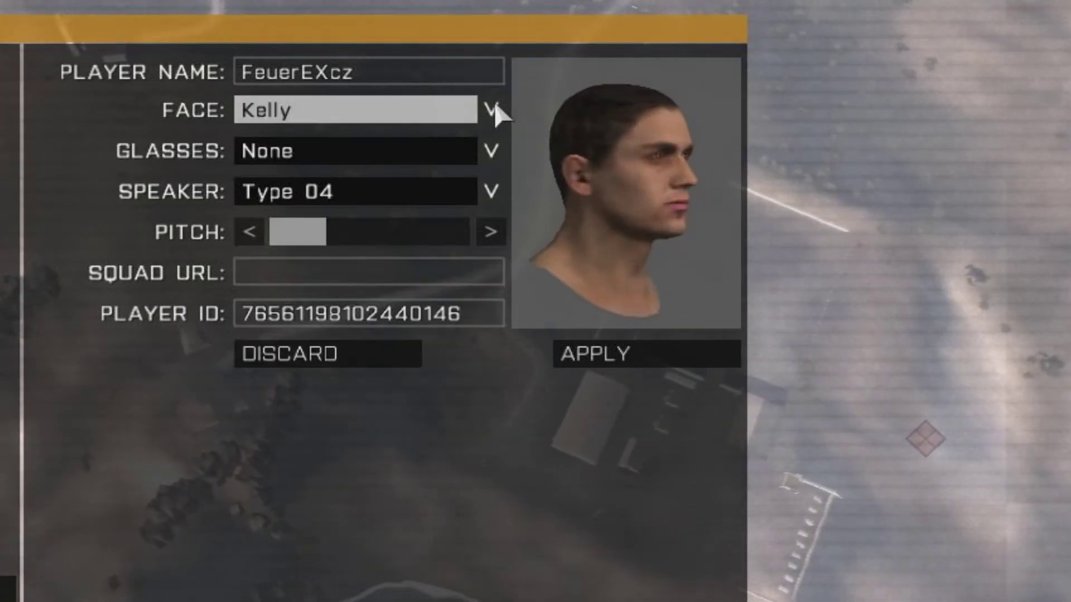
Set the player profile's face to Jeong and its glasses to Square Spectacles, and apply the changes
click(493, 109)
scroll(435, 178, down, 4)
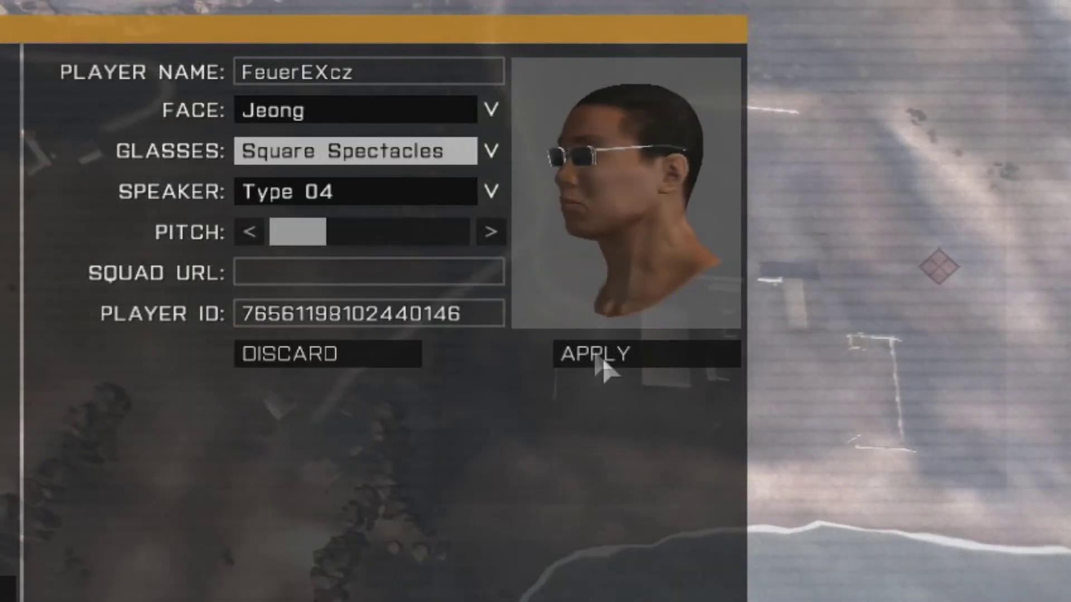
click(603, 367)
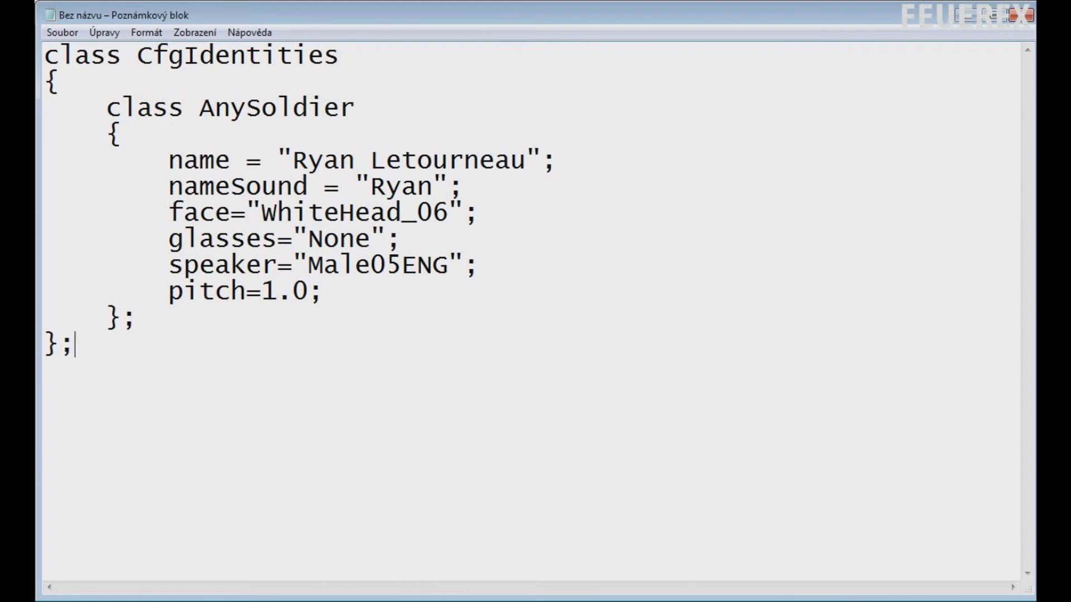
Switch to Notepad and highlight the AnySoldier class block inside CfgIdentities to examine its identity settings
drag(136, 318, 38, 117)
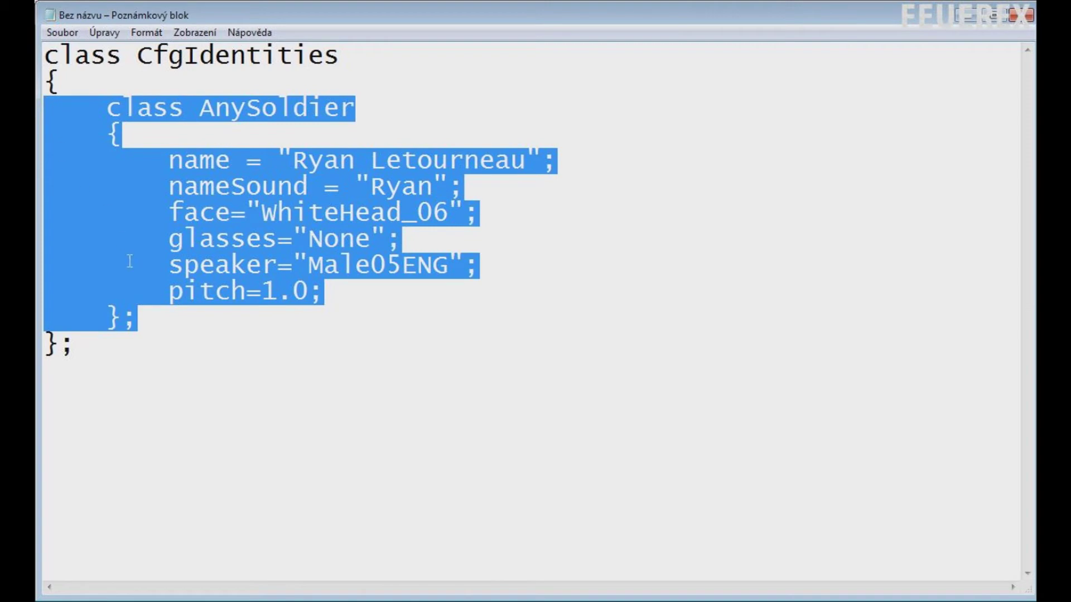
click(184, 304)
key(Return)
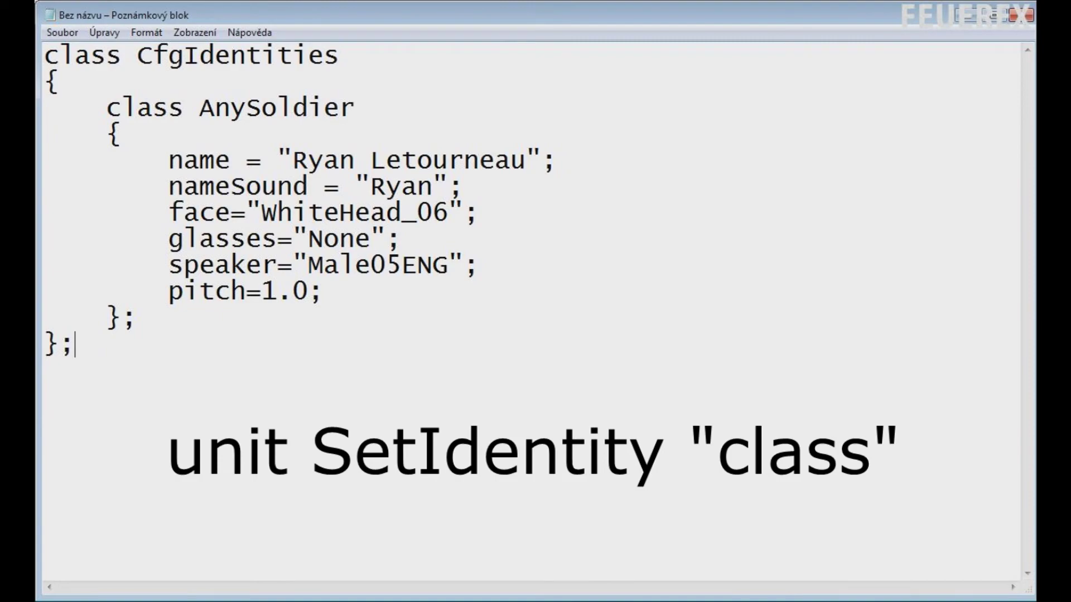
text(h)
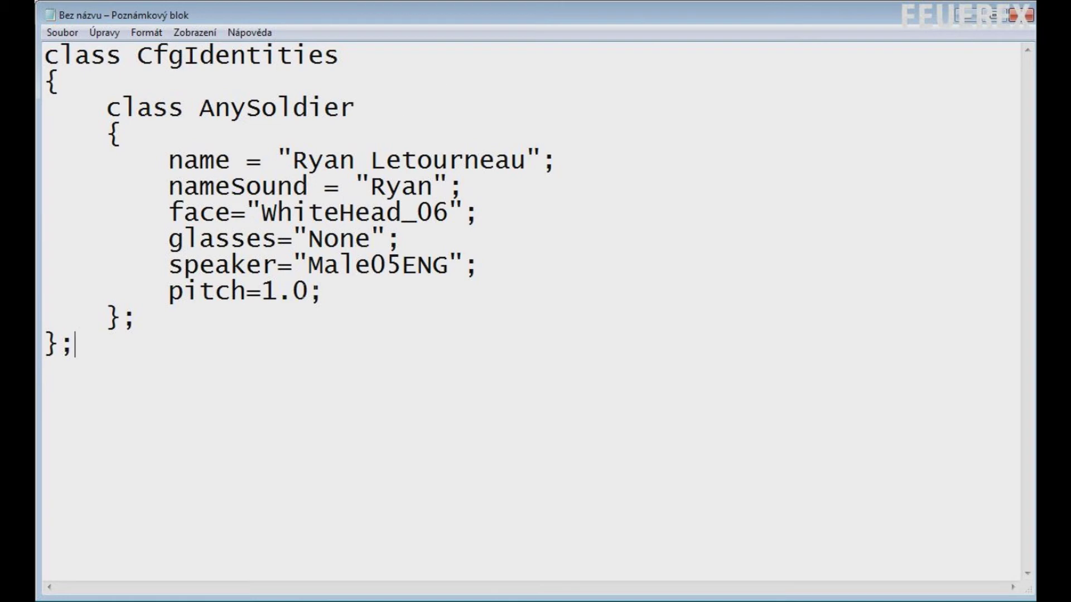
mouse_move(137, 318)
mouse_down()
mouse_move(44, 239)
mouse_move(44, 107)
mouse_up()
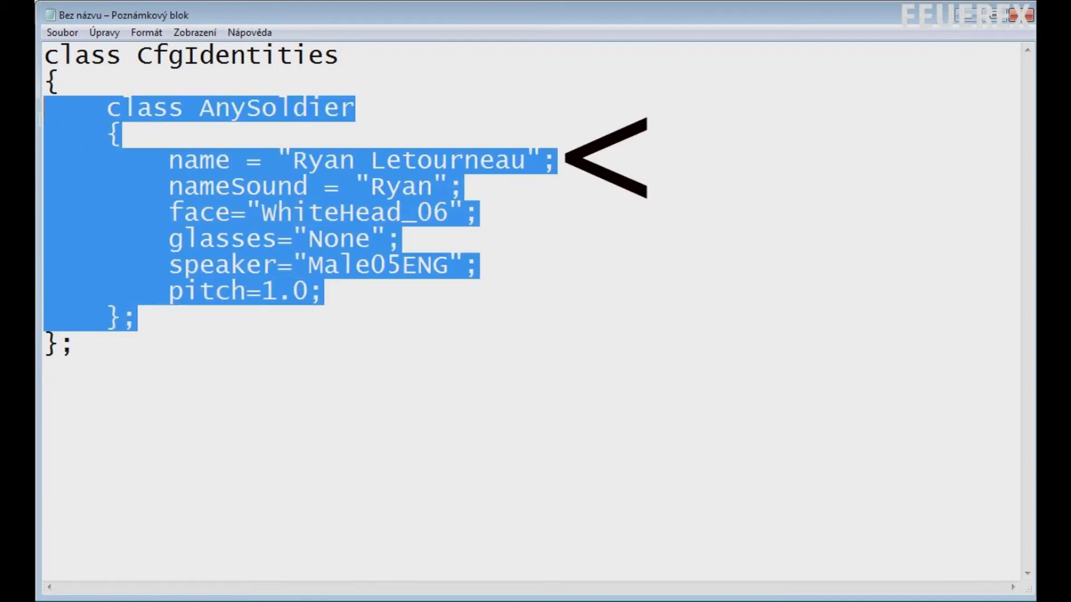
click(184, 305)
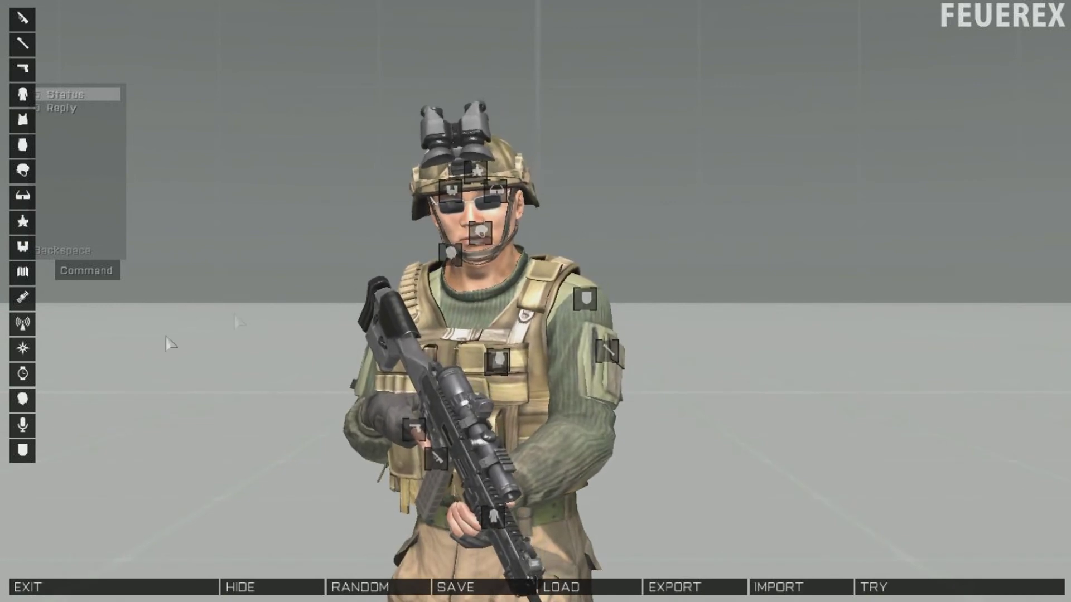
Switch to the Arma 3 Arsenal and look through the voices and faces available for the soldier
click(21, 428)
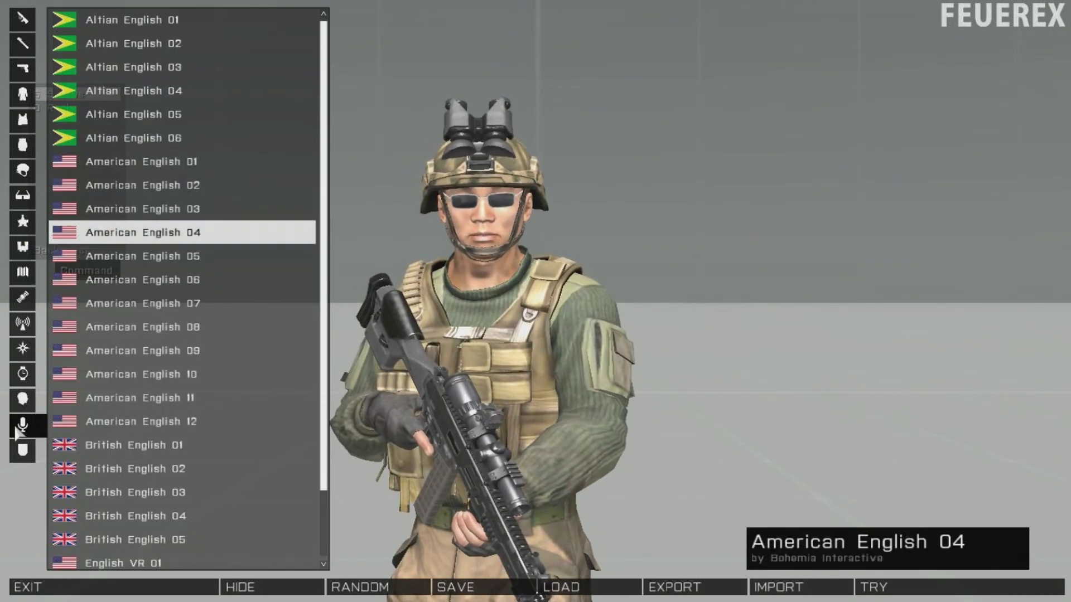
click(23, 401)
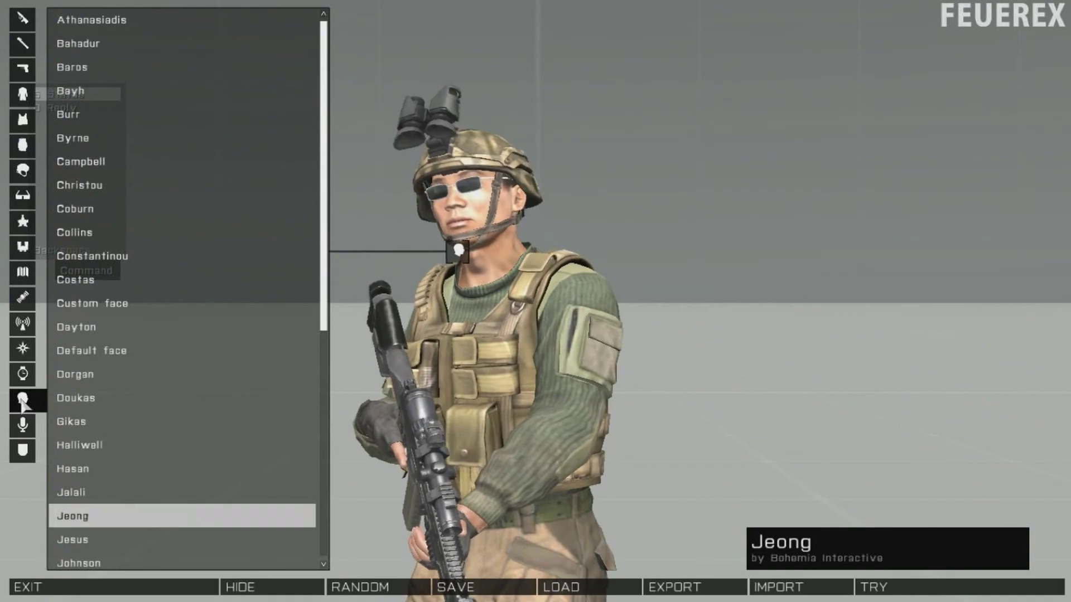